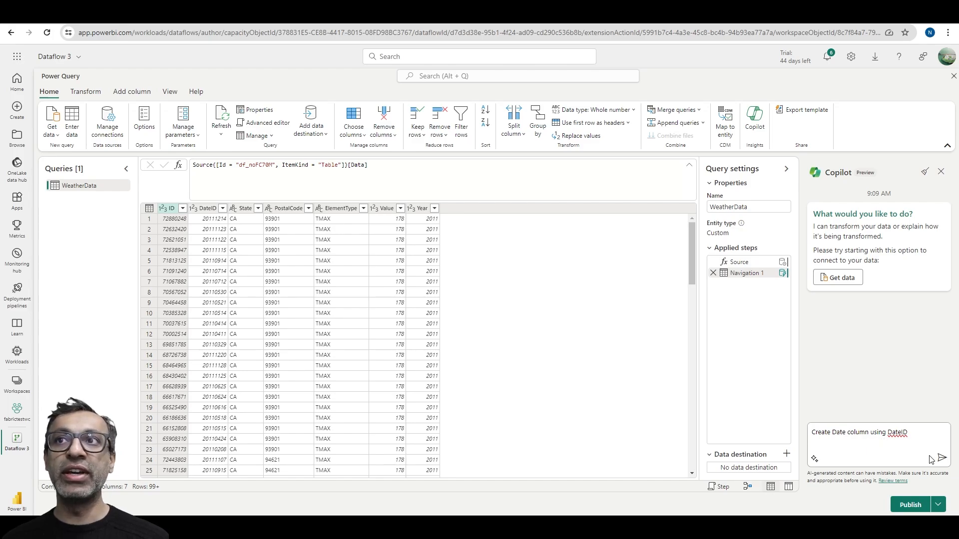
# Try to have Copilot create a Date column from DateID, also specifying the yyyyMMdd format, and undo both attempts
pyautogui.click(938, 457)
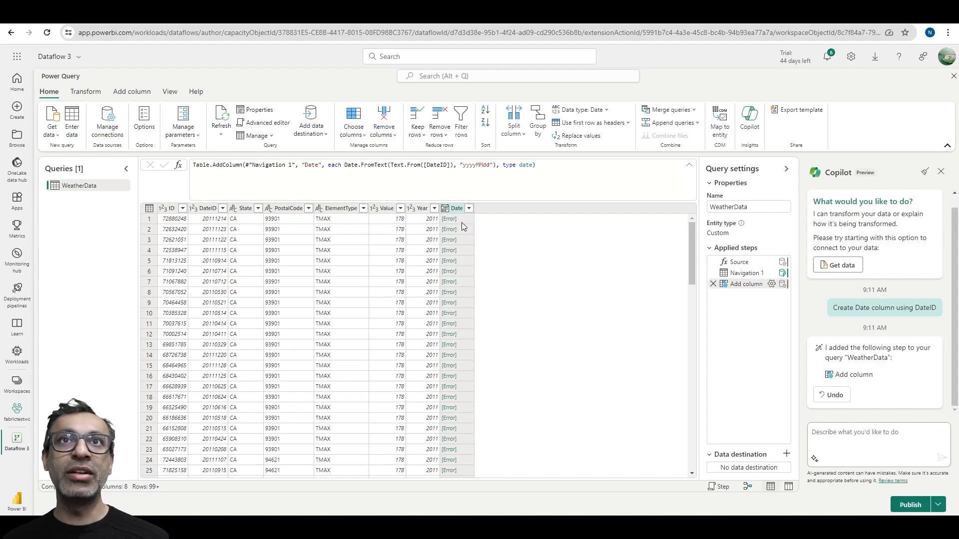
pyautogui.click(833, 395)
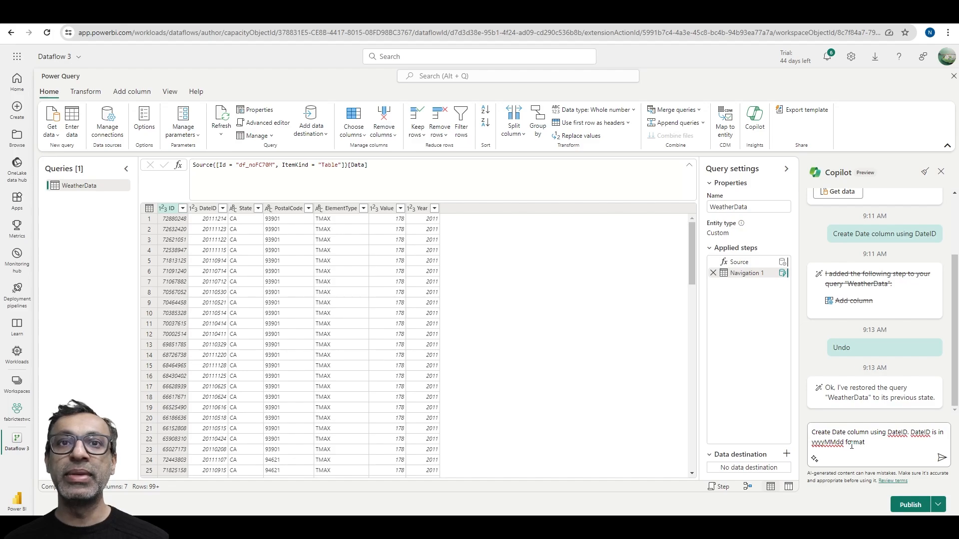
pyautogui.click(942, 458)
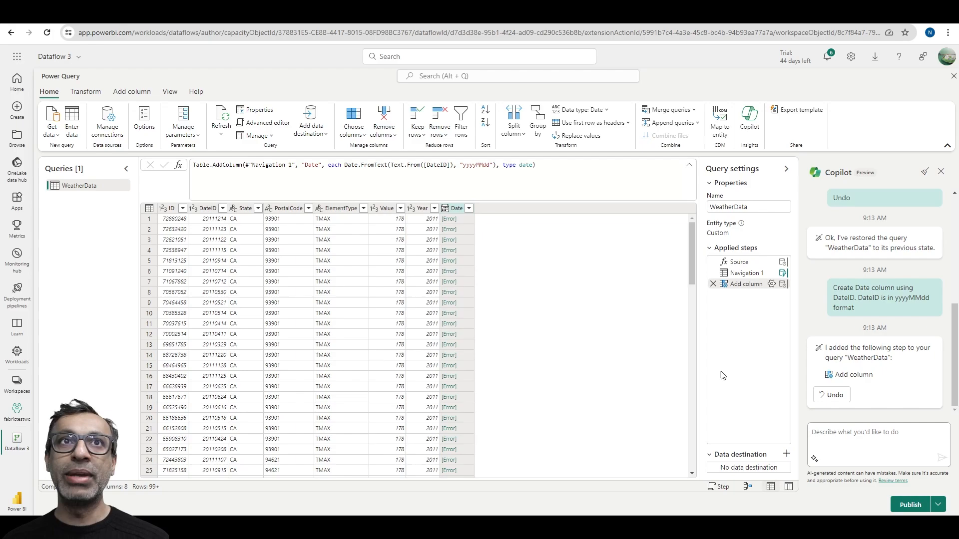
pyautogui.click(829, 396)
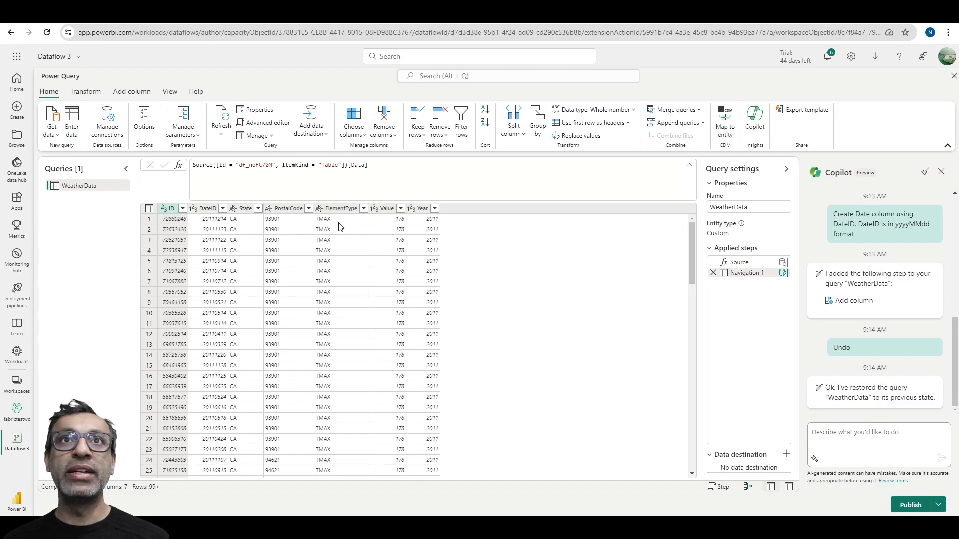
# Ask Copilot to create a new query that filters the WeatherData rows by TMAX
pyautogui.write('Create a new query that filters the data by TMAX')
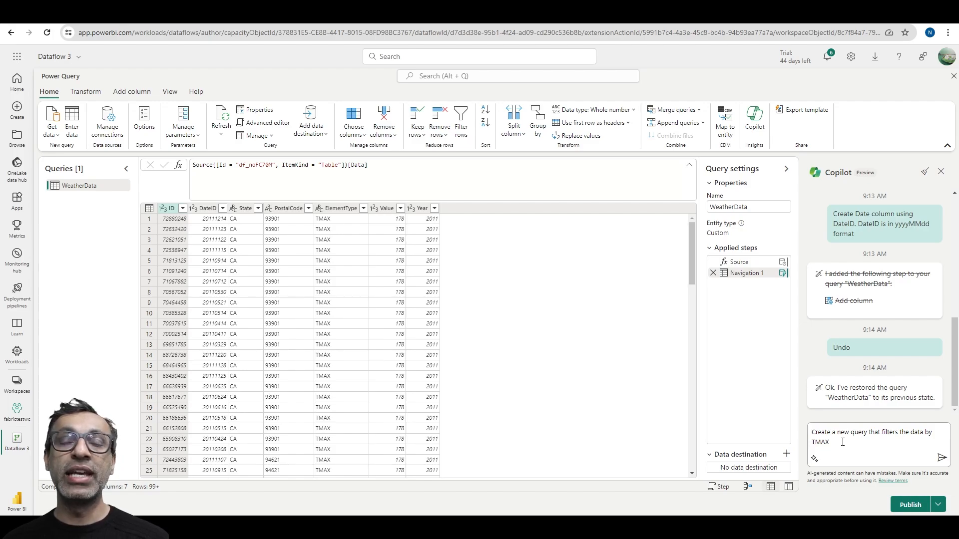
pyautogui.press('Return')
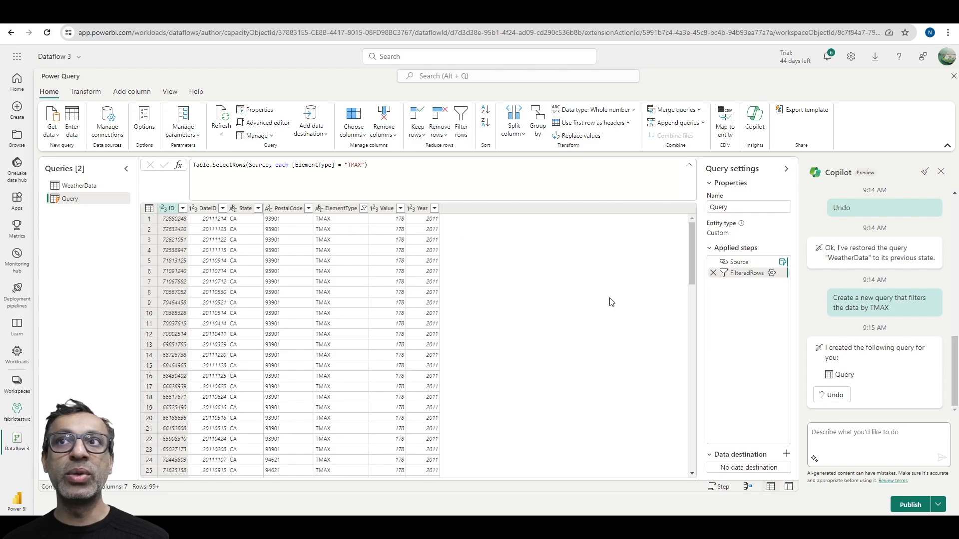
# Try to have Copilot rename the new query as Temperature
pyautogui.click(843, 445)
pyautogui.write('Name the query as Temperature')
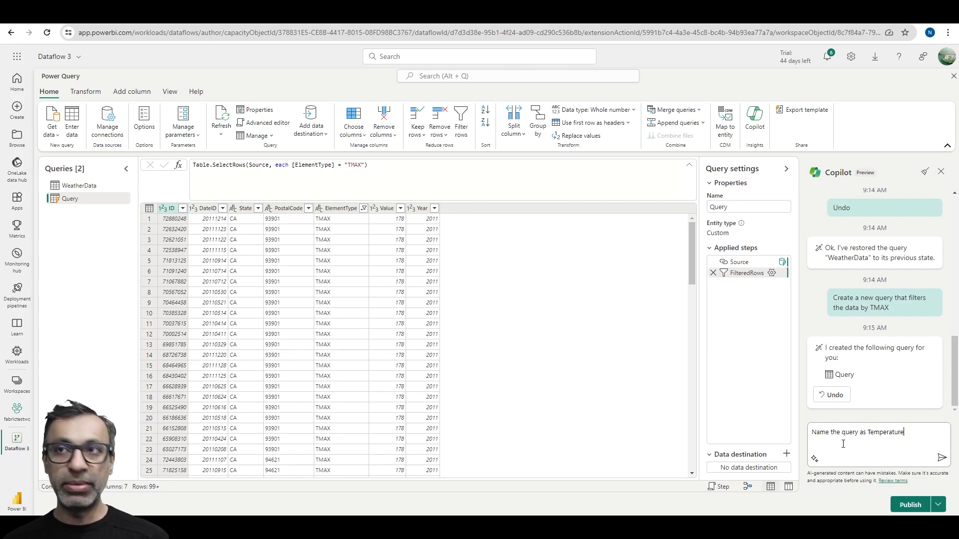
pyautogui.click(813, 433)
pyautogui.press('Delete')
pyautogui.write('Re')
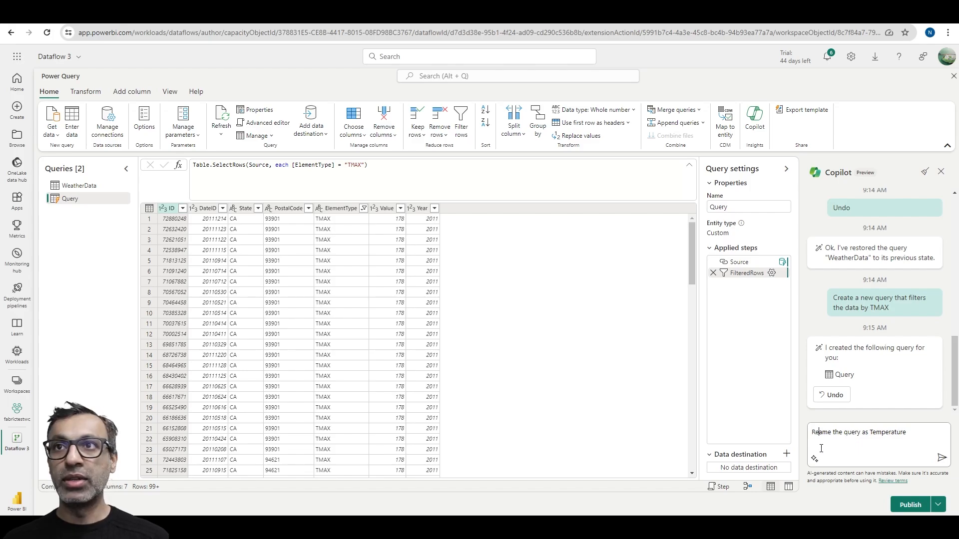
pyautogui.write('n')
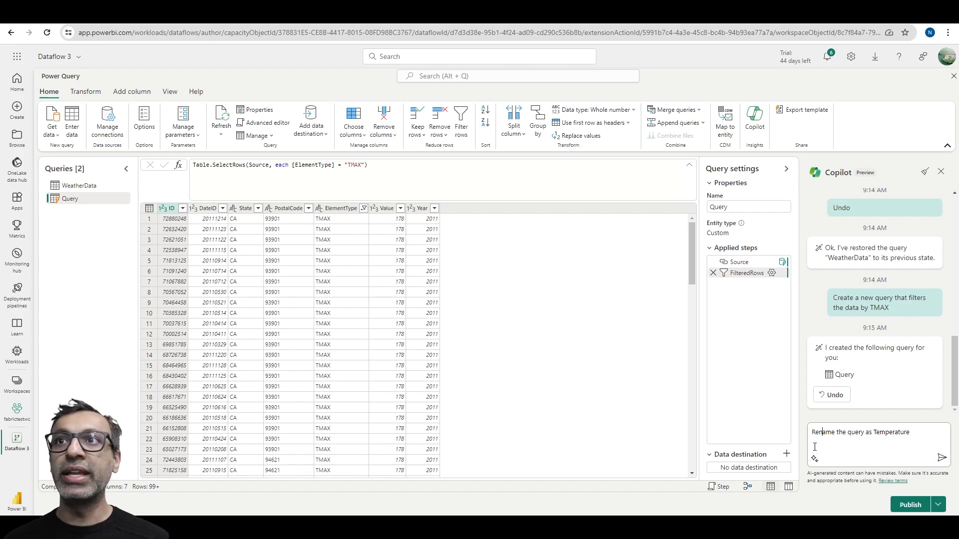
pyautogui.click(935, 458)
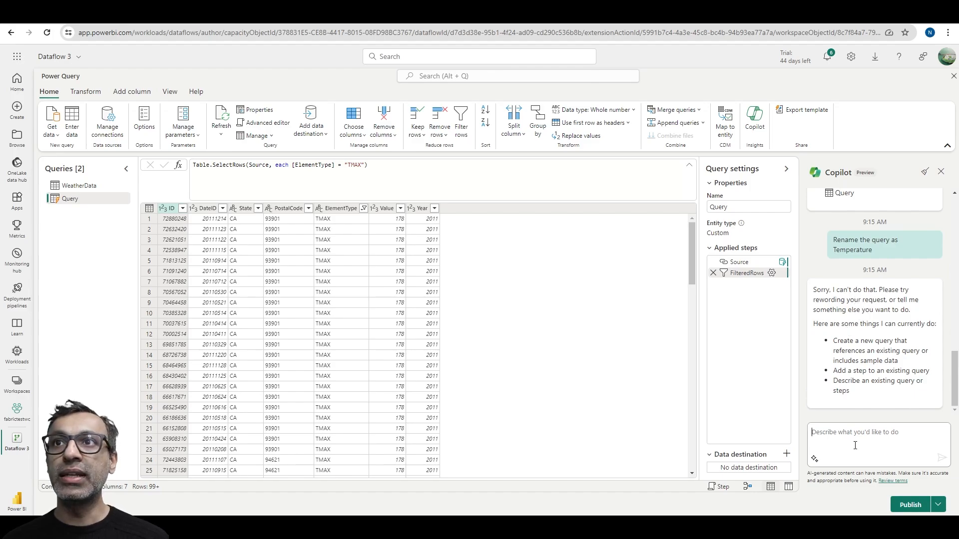
# Rename the filtered query to Temperature in its query properties
pyautogui.doubleClick(737, 207)
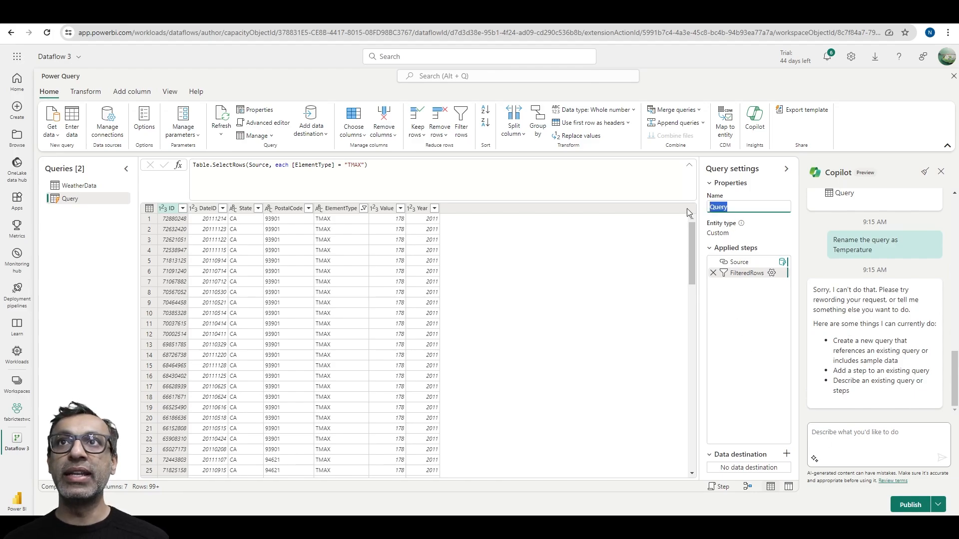
pyautogui.write('Temperature')
pyautogui.press('Return')
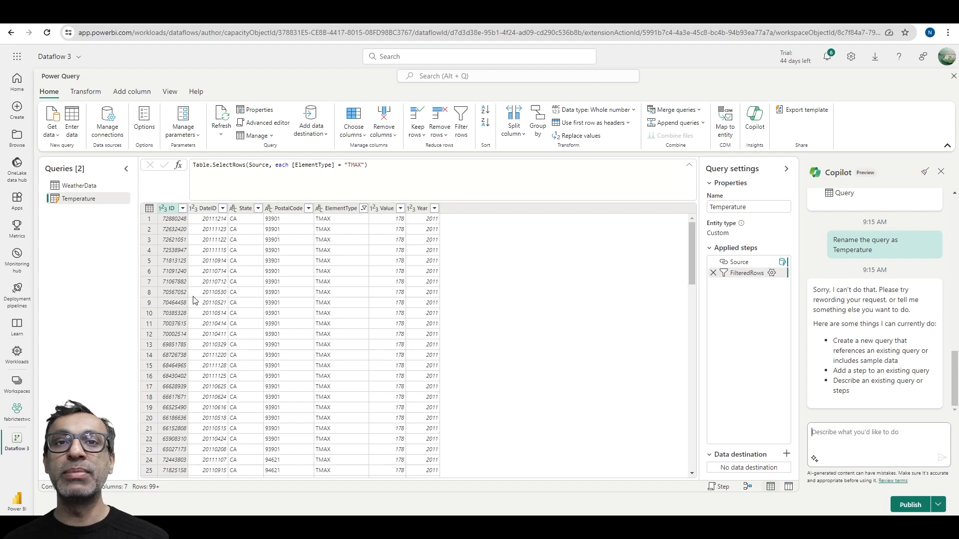
# Ask Copilot to group the query by DateID and State to get the average, maximum and minimum value
pyautogui.click(841, 446)
pyautogui.write('Group this query by DateID and State to get the Average Value, Maximum value and Min value')
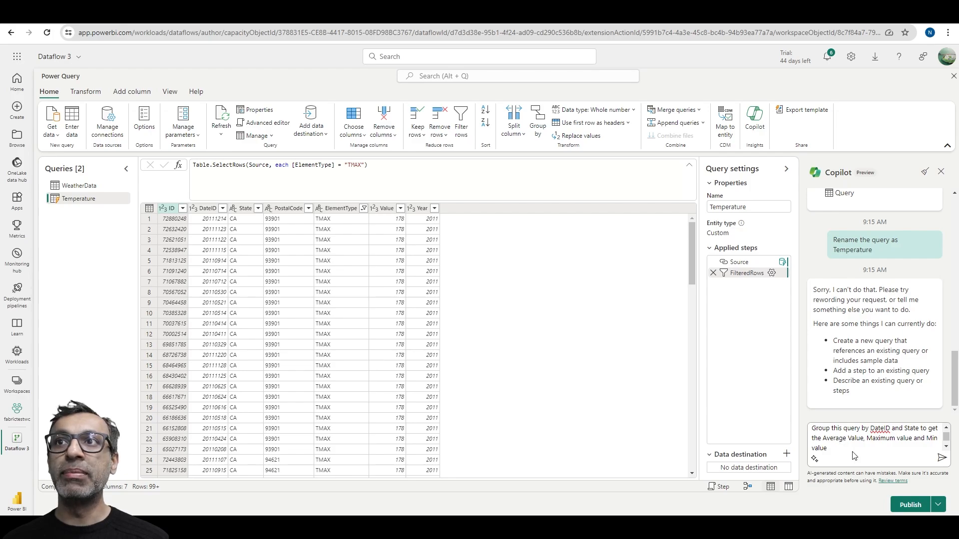
pyautogui.click(941, 457)
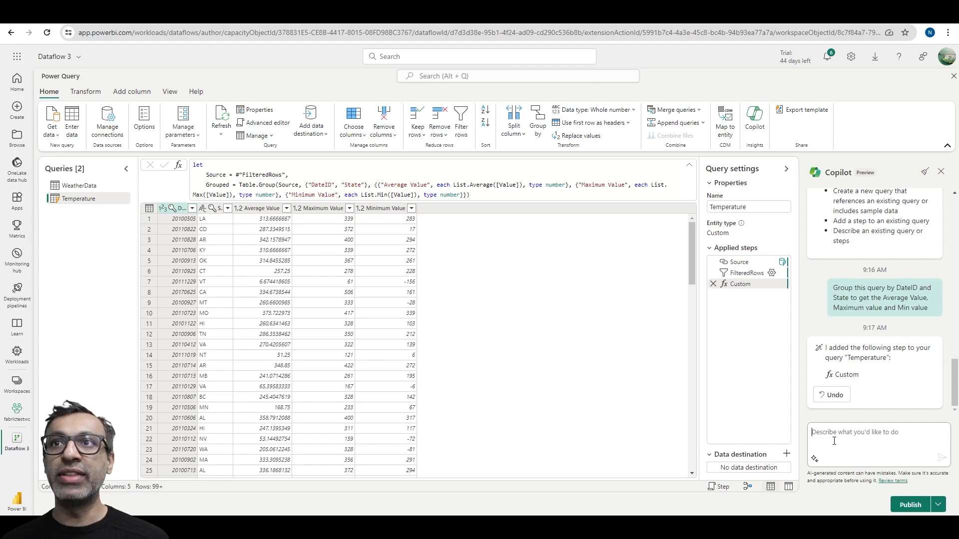
# Ask Copilot to add a new column called Temperature with value of TMAX in each row
pyautogui.write('Add a new column called Temperature with value of TMAX in each row')
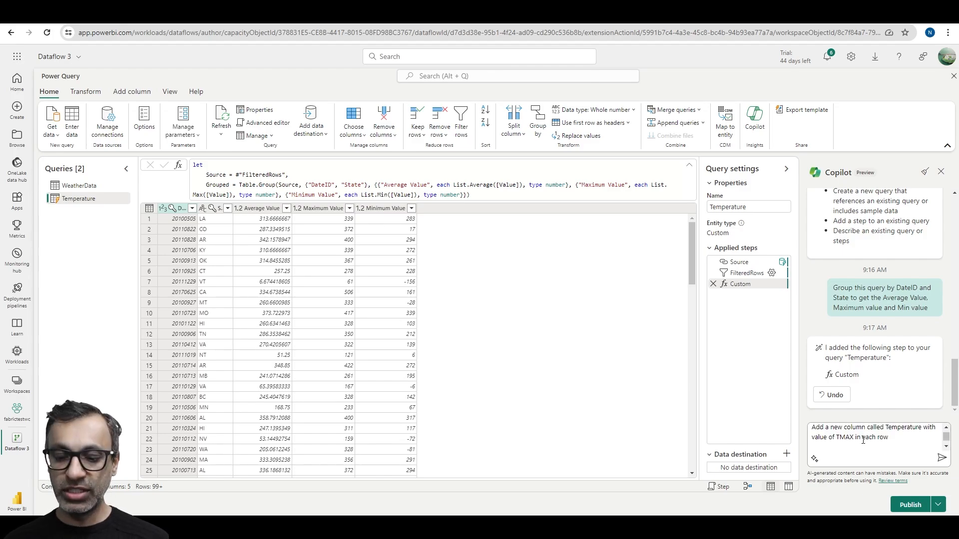
pyautogui.press('BackSpace')
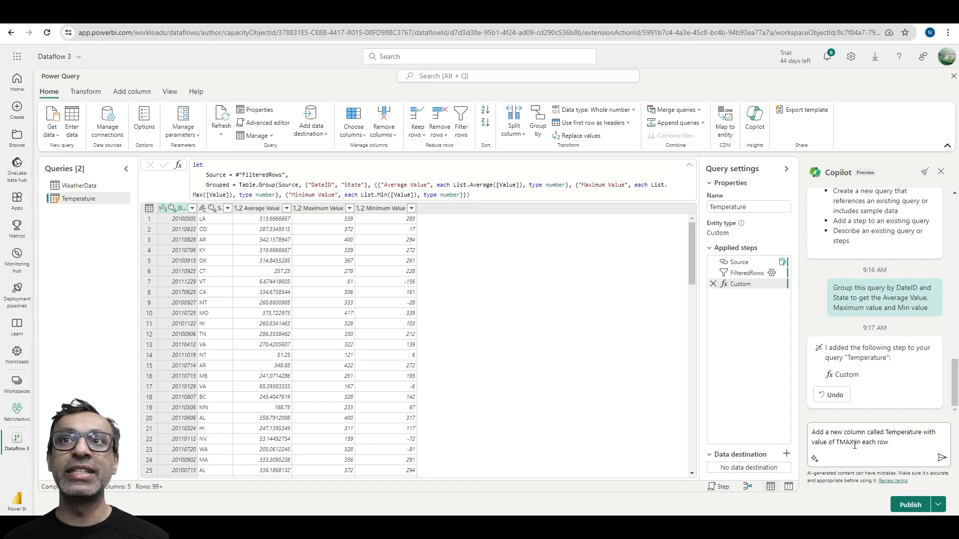
pyautogui.press('Return')
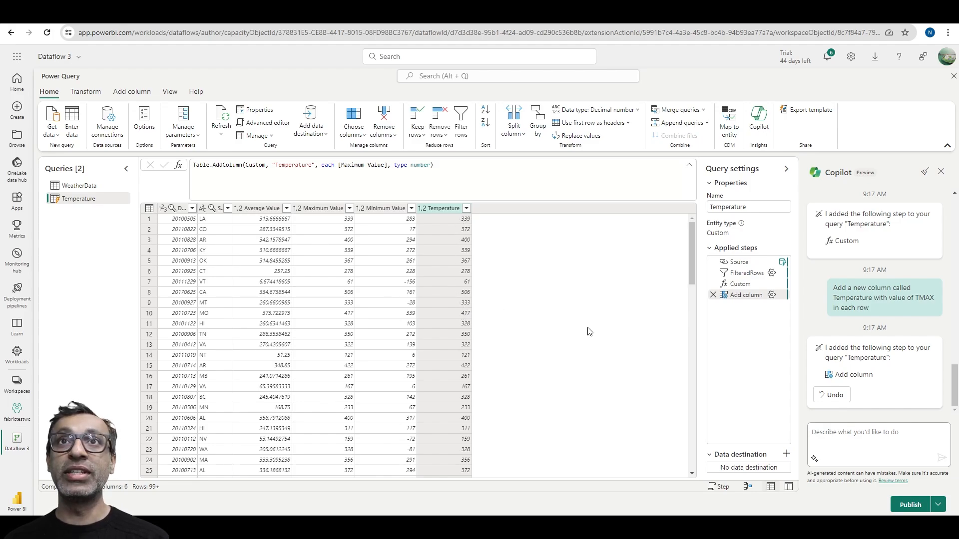
# Redraft the column request with TMAX in quotation marks and undo Copilot's added Temperature column
pyautogui.click(827, 436)
pyautogui.write('Add a new column called Temperature with value of TMAX in each row')
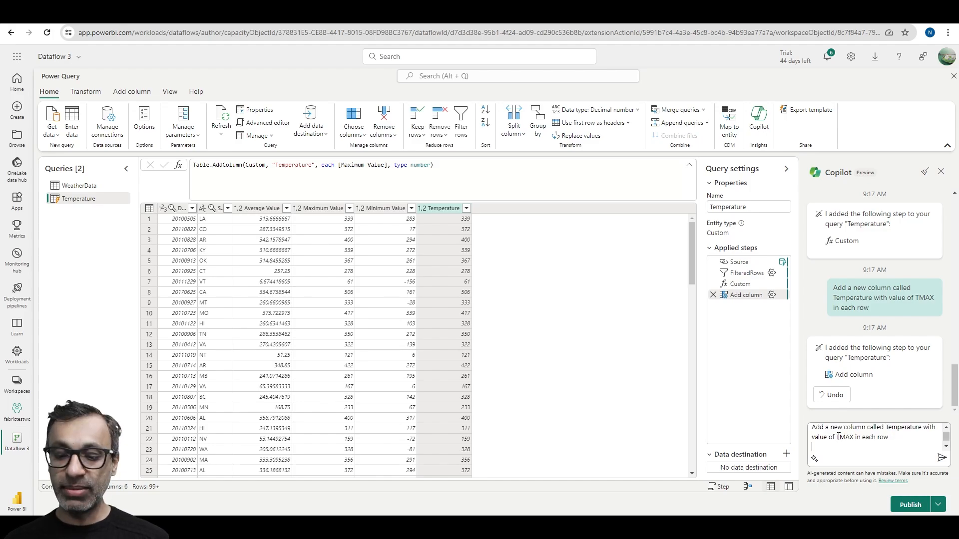
pyautogui.press('BackSpace')
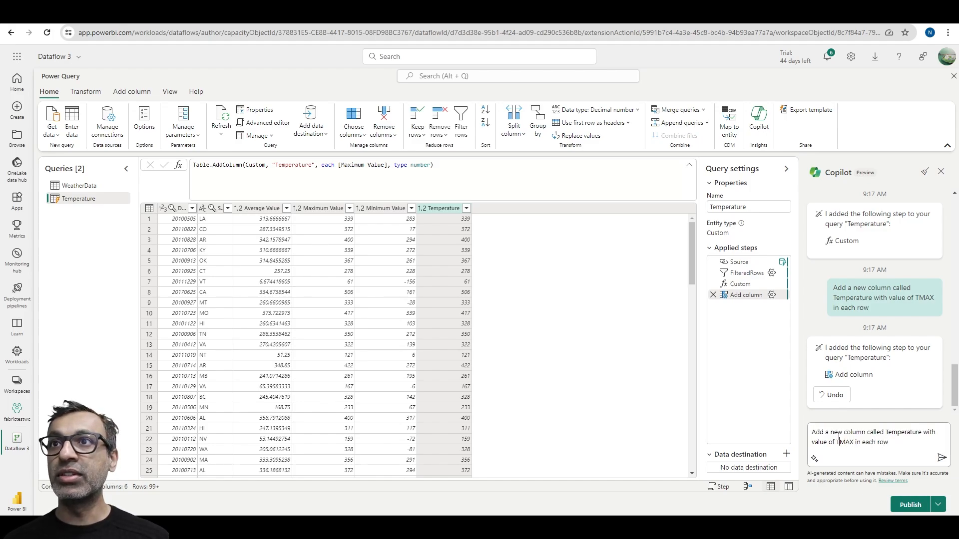
pyautogui.click(839, 441)
pyautogui.write('"')
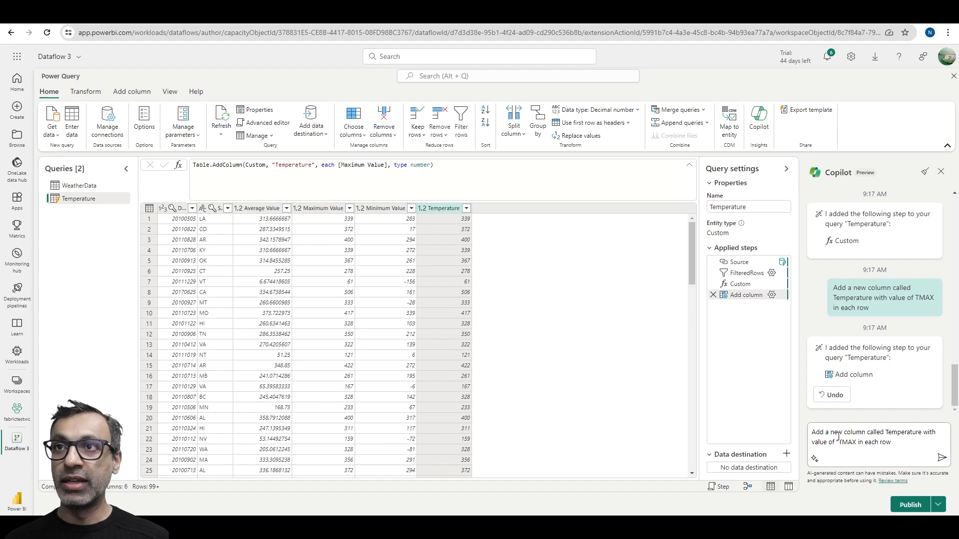
pyautogui.press('Right')
pyautogui.press('Right')
pyautogui.press('Right')
pyautogui.press('Right')
pyautogui.write('"')
pyautogui.click(832, 395)
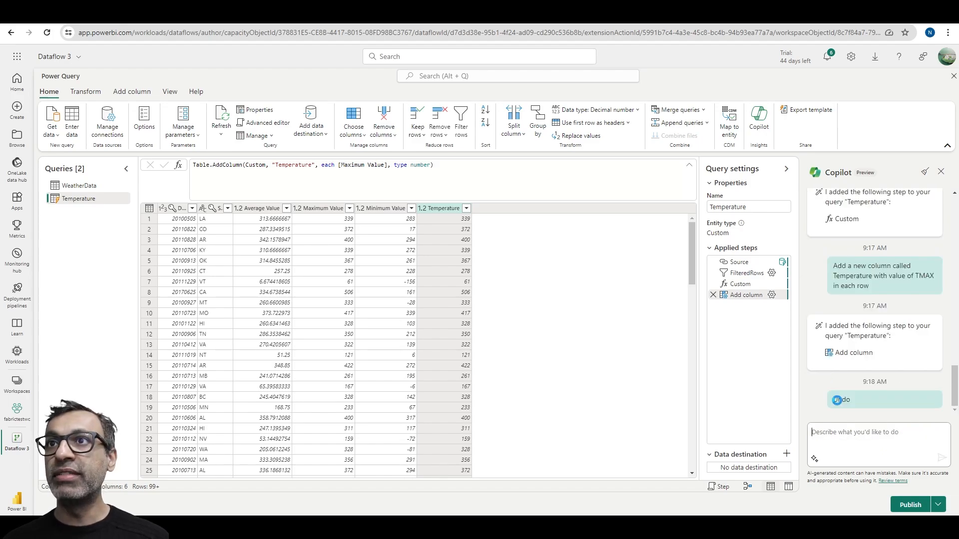
# Ask Copilot to add a new column called Temperature with the literal value "TMAX", in quotation marks, in each row
pyautogui.write('Add a new column called Temperature with value of TMAX in each row')
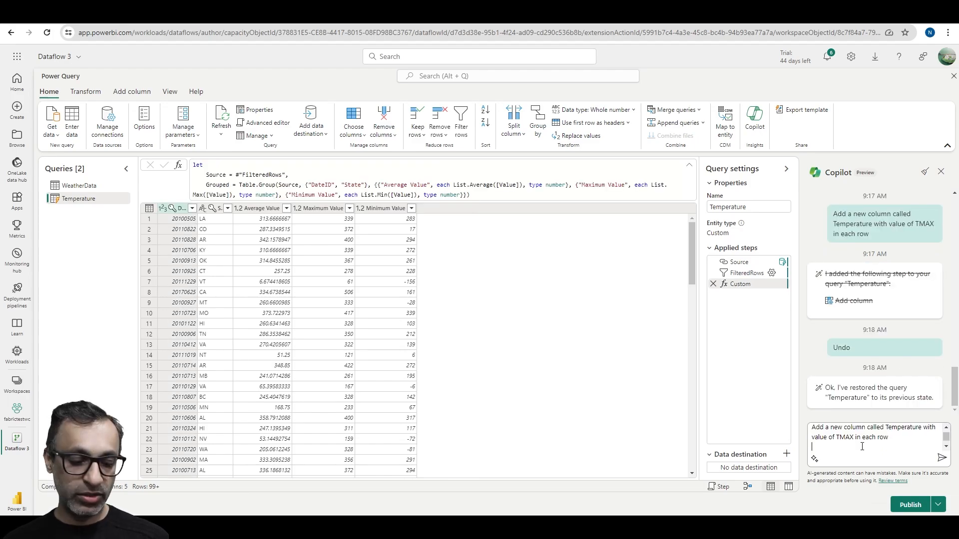
pyautogui.press('BackSpace')
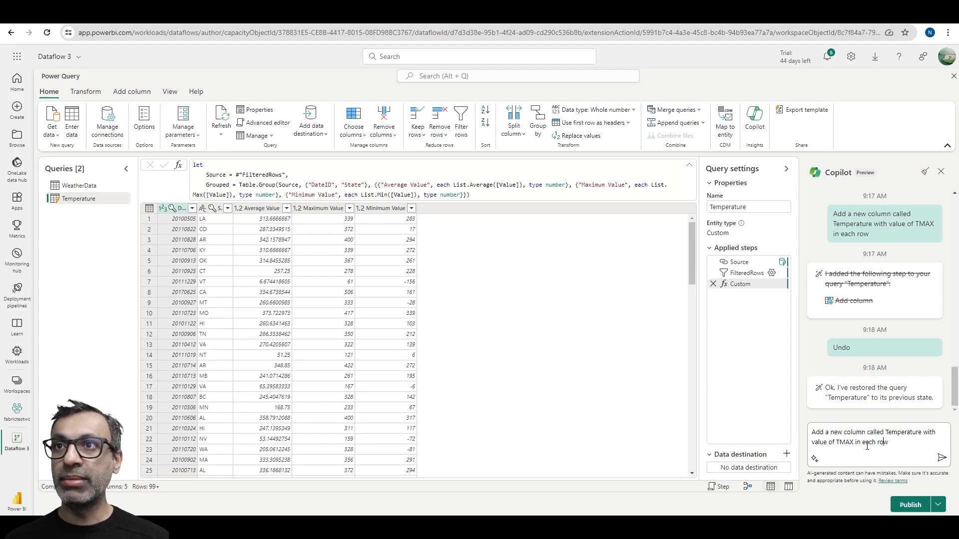
pyautogui.write('"TMAX')
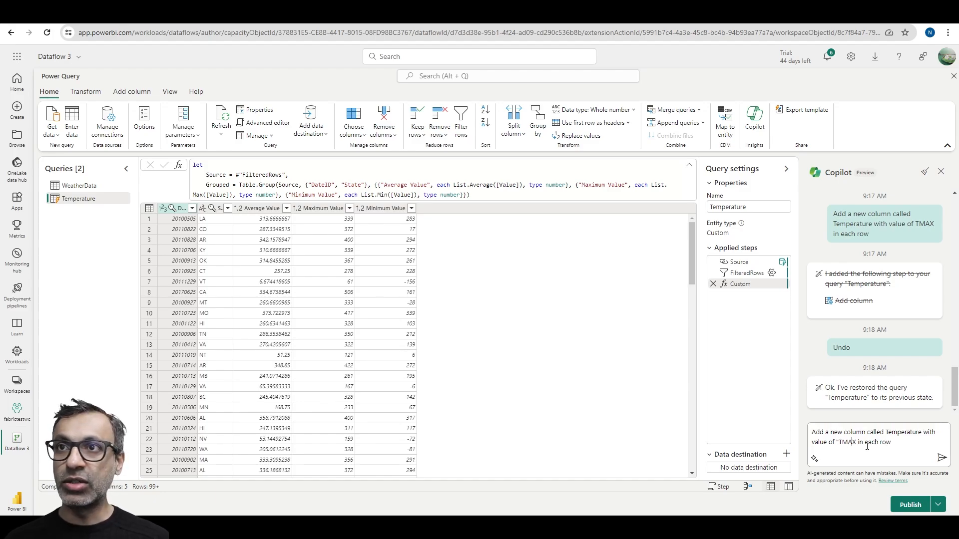
pyautogui.write('"')
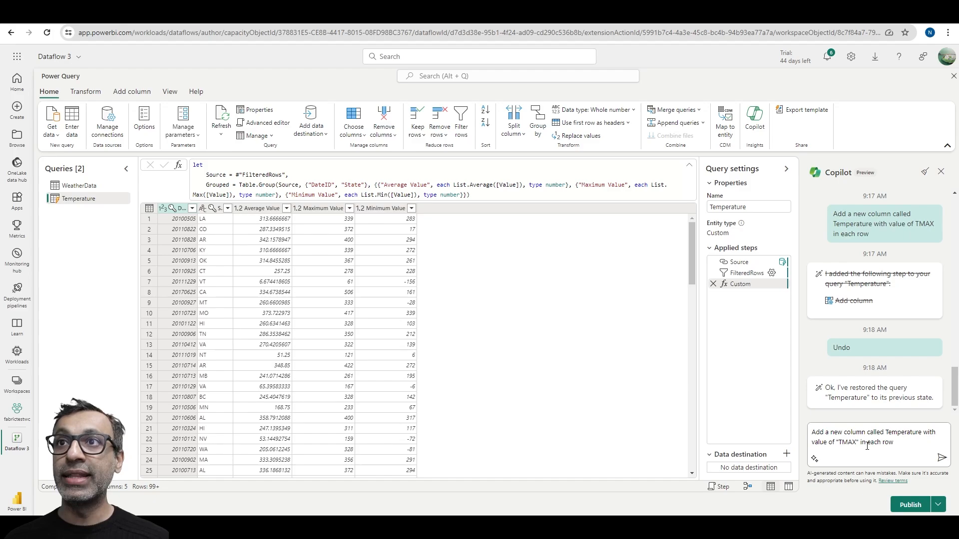
pyautogui.click(941, 458)
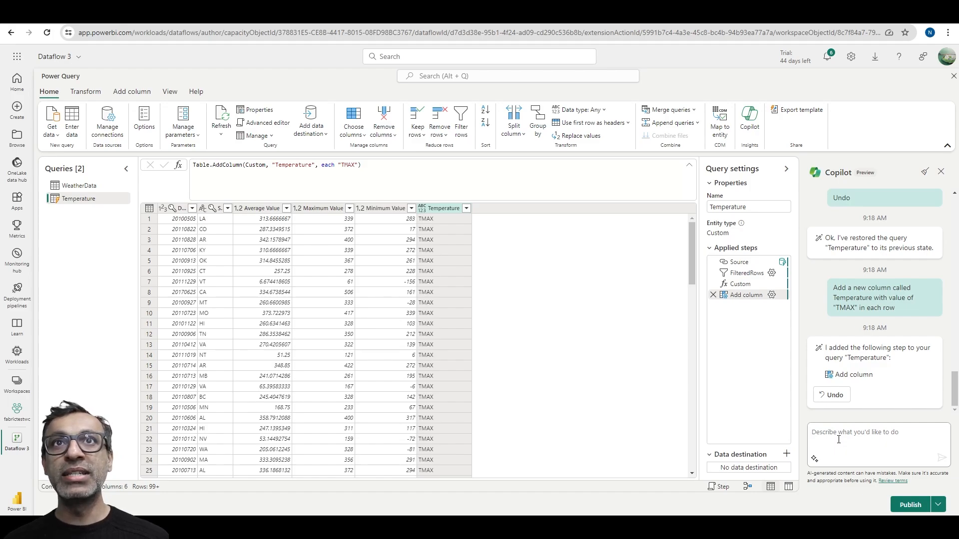
# Ask Copilot to divide the Average, Maximum and Minimum values by 10
pyautogui.write('Divide Average, Maximum and Minimum values by 10')
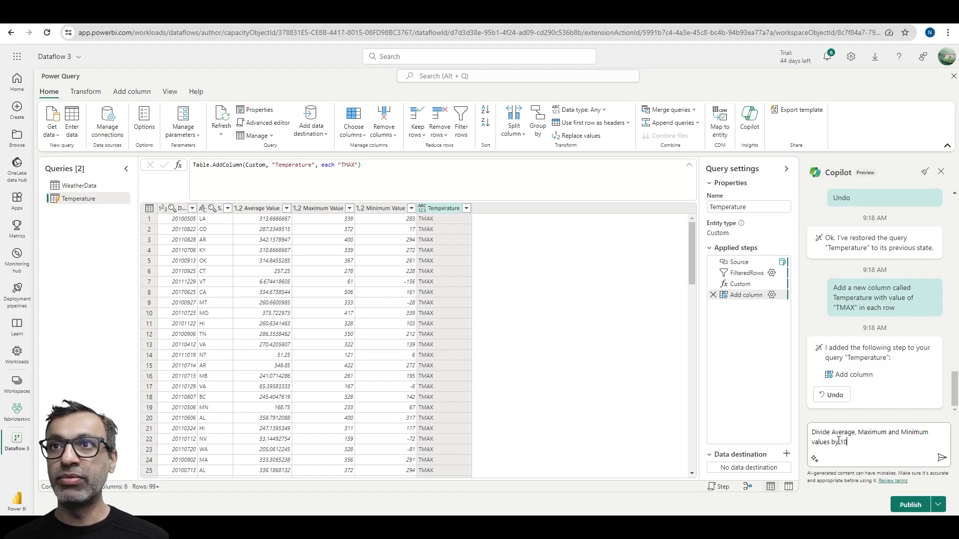
pyautogui.click(941, 458)
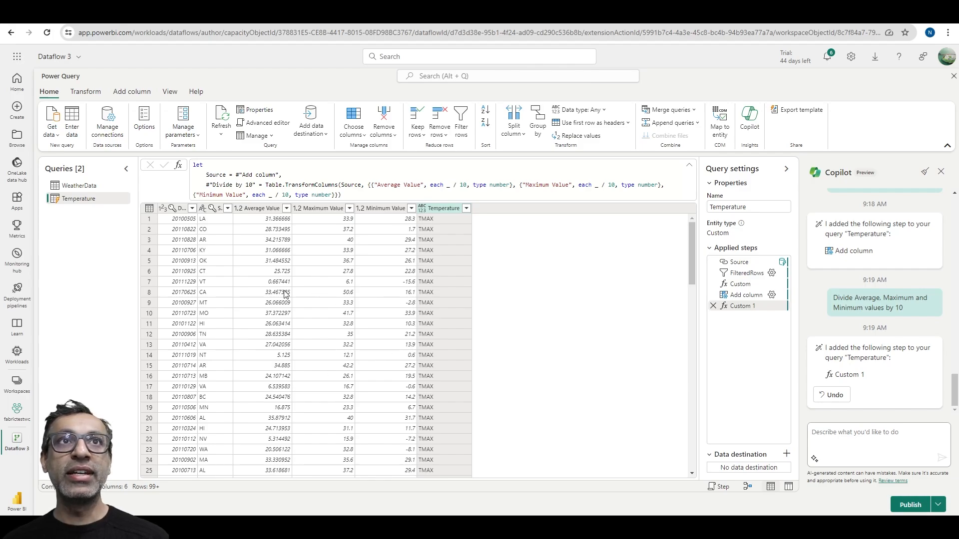
# Ask Copilot to disable staging for the Temperature query and check the query's Enable staging option
pyautogui.rightClick(101, 205)
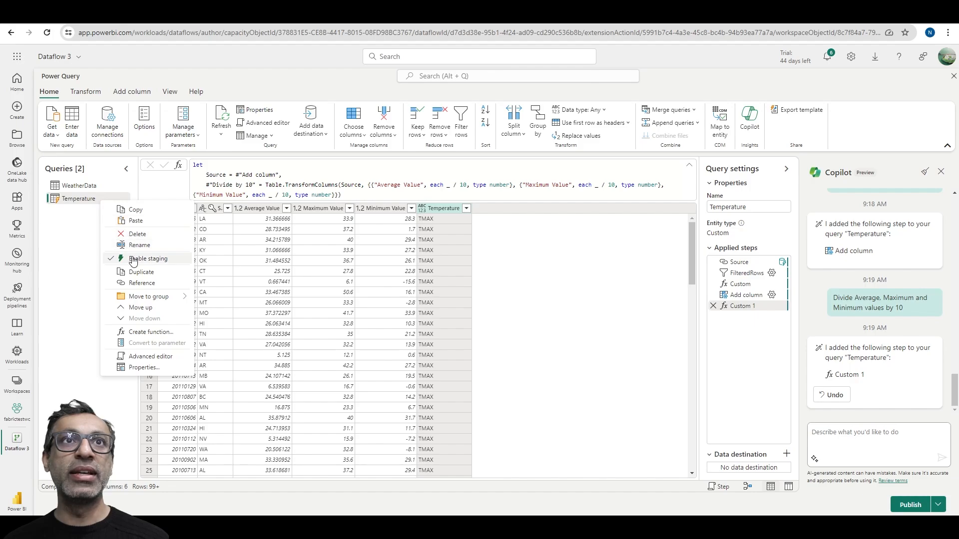
pyautogui.click(75, 220)
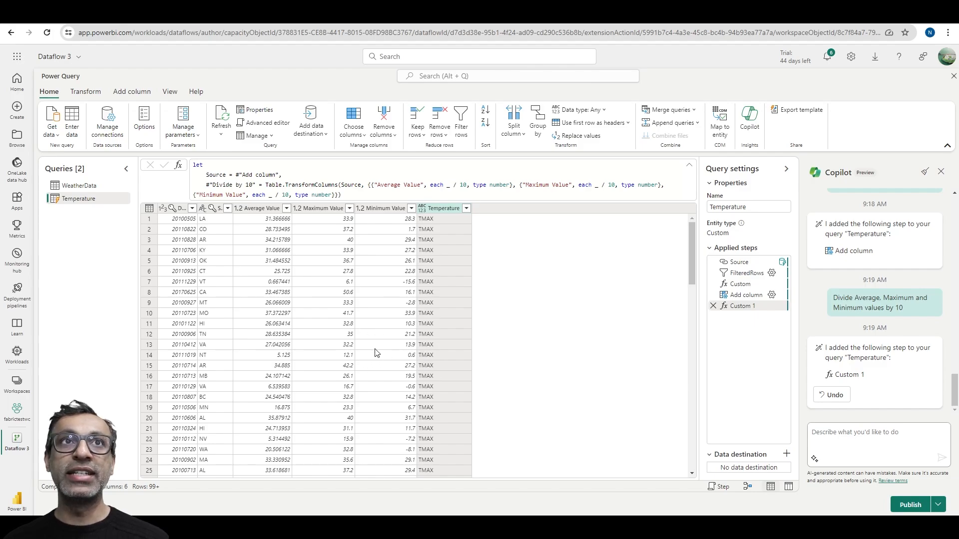
pyautogui.click(846, 441)
pyautogui.write('Disable Staging for WeatherData query')
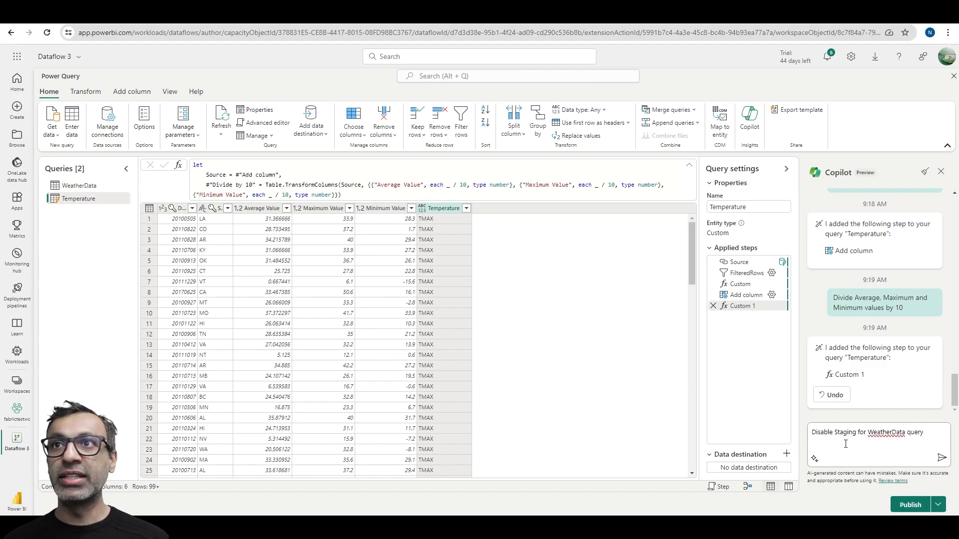
pyautogui.doubleClick(882, 434)
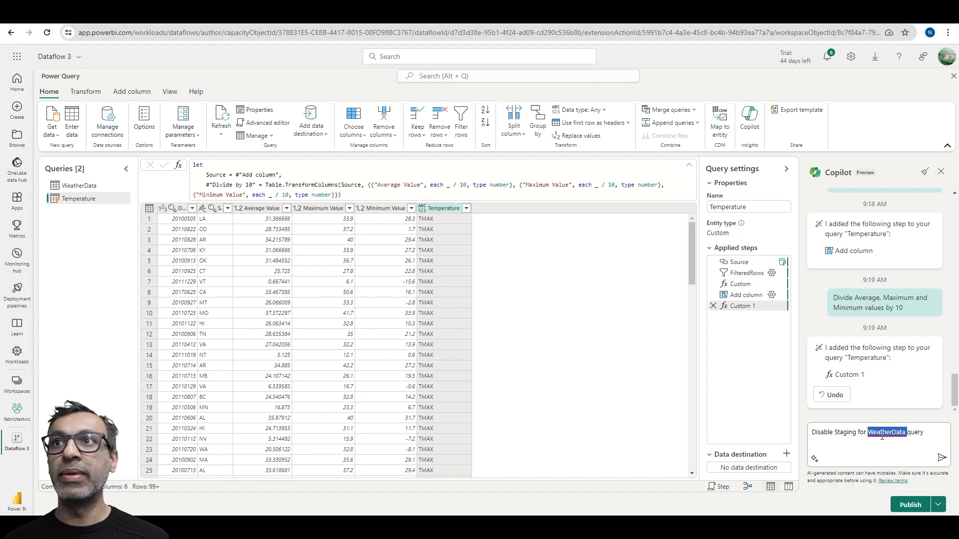
pyautogui.write('Temperature')
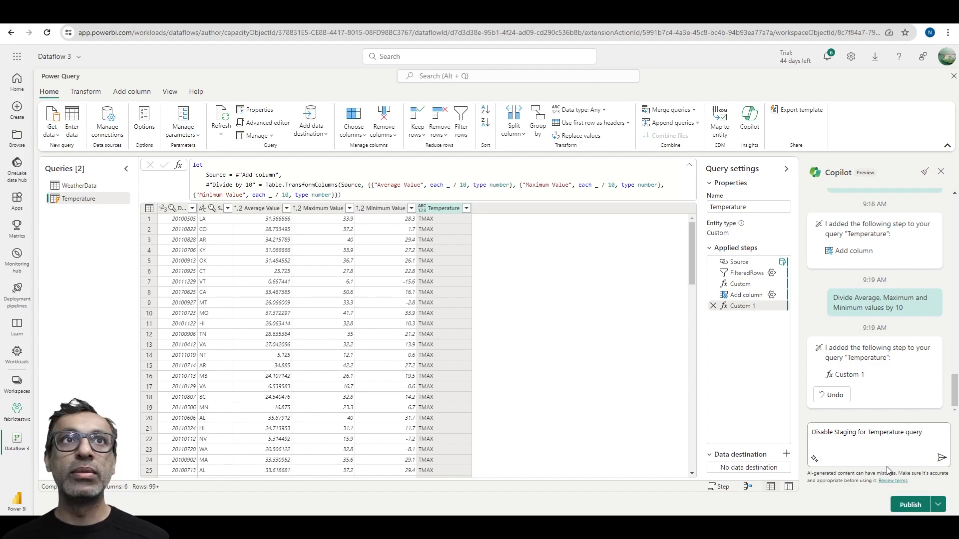
pyautogui.click(941, 458)
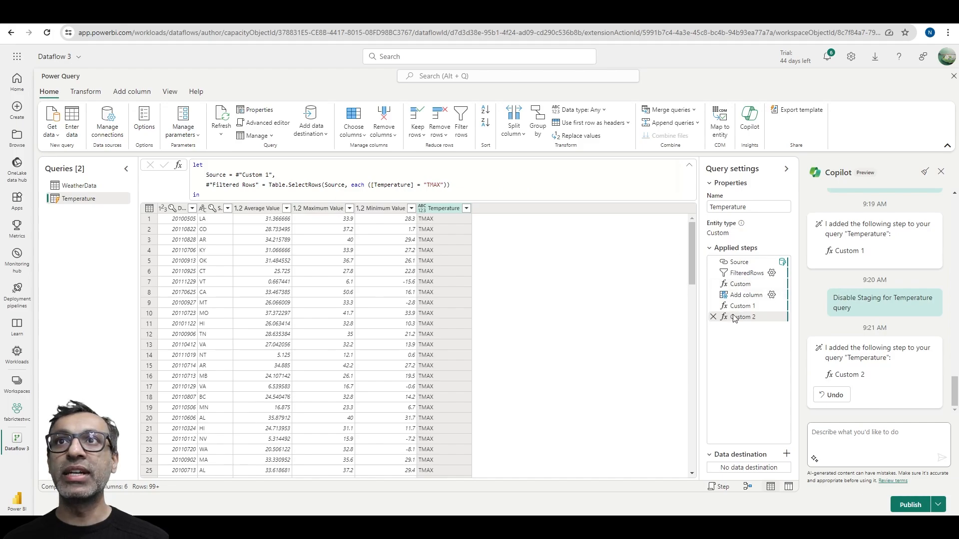
pyautogui.rightClick(104, 204)
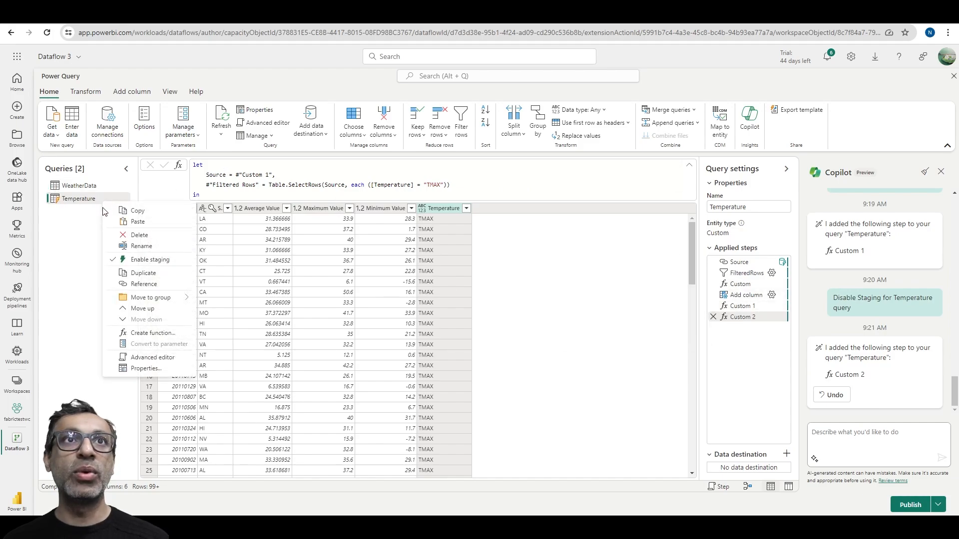
# Undo Copilot's staging change and ask Copilot to uncheck Enable Staging for the Temperature query
pyautogui.click(80, 254)
pyautogui.click(831, 395)
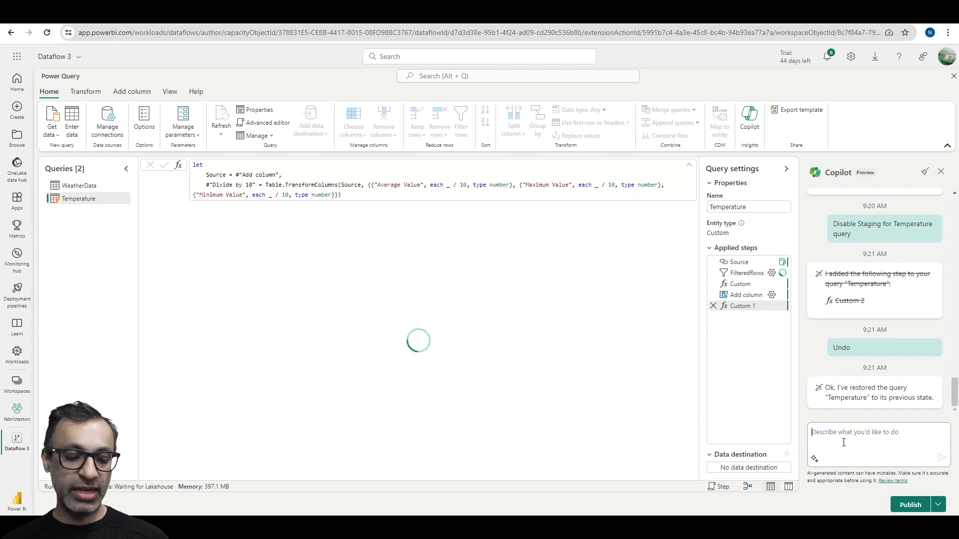
pyautogui.write('Uncheck Enable Staging for Temperature query')
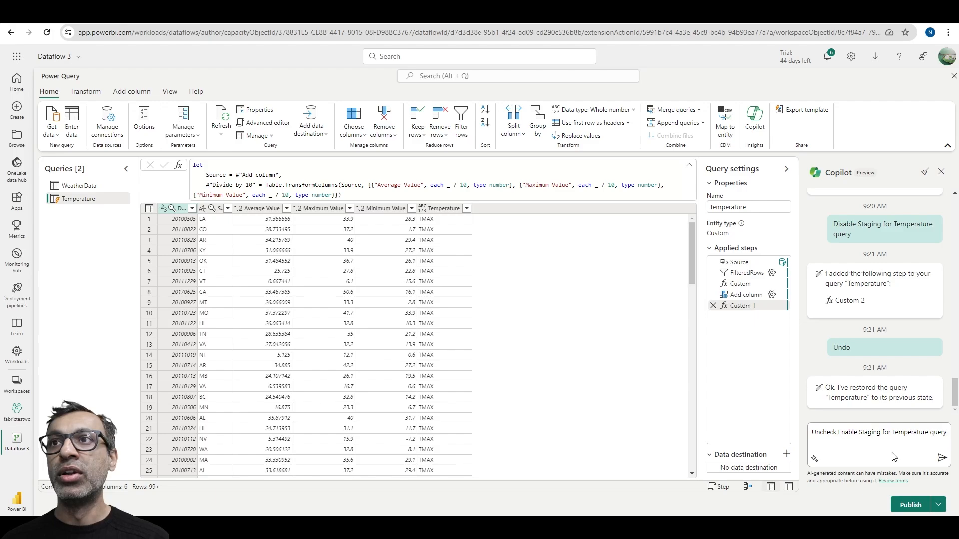
pyautogui.click(941, 458)
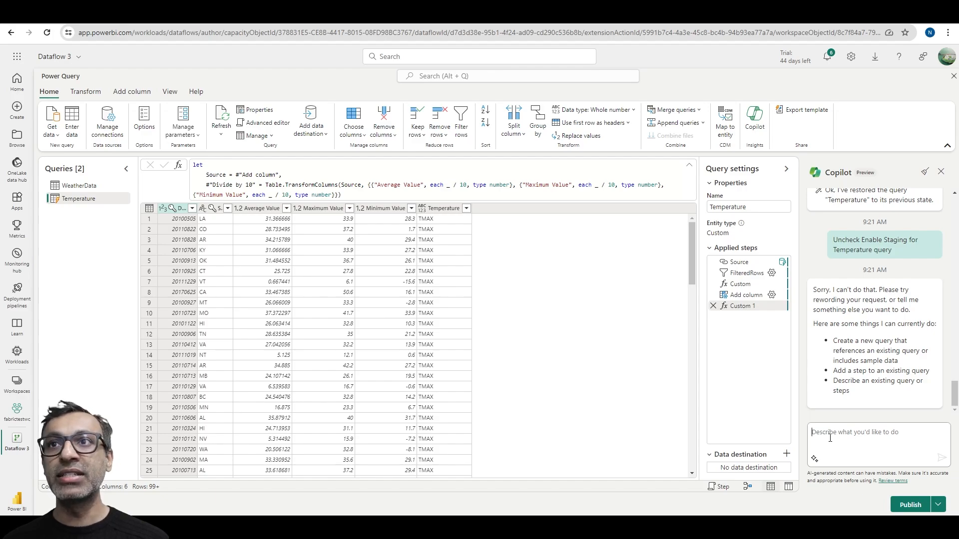
# Ask Copilot to create a new query that references WeatherData, call it "SNOW" and filter the data to SNOW
pyautogui.hotkey('ctrl', 'v')
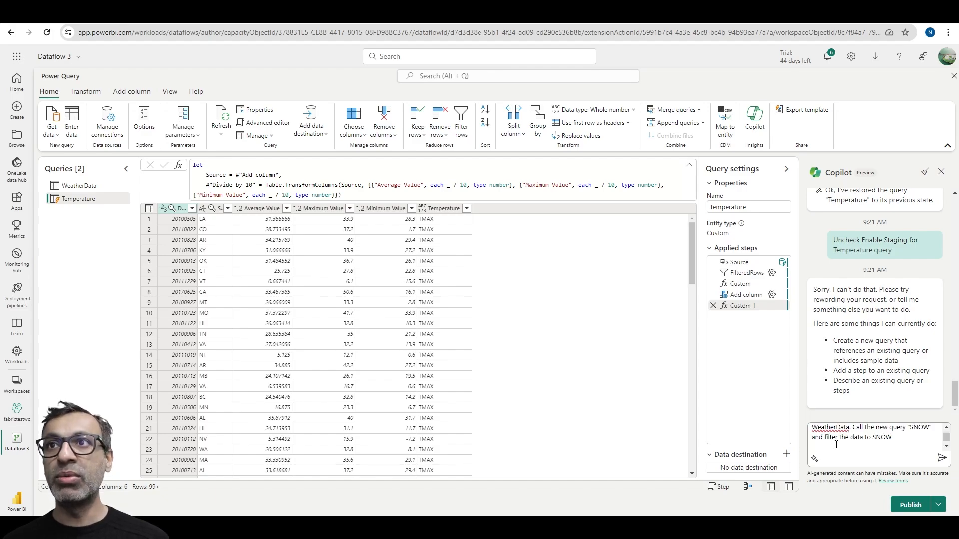
pyautogui.press('BackSpace')
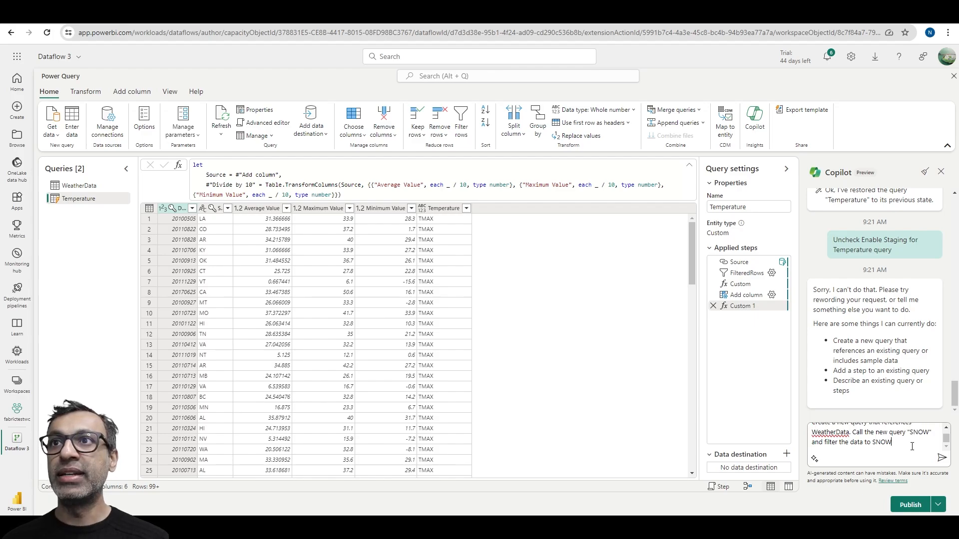
pyautogui.scroll(1, 912, 446)
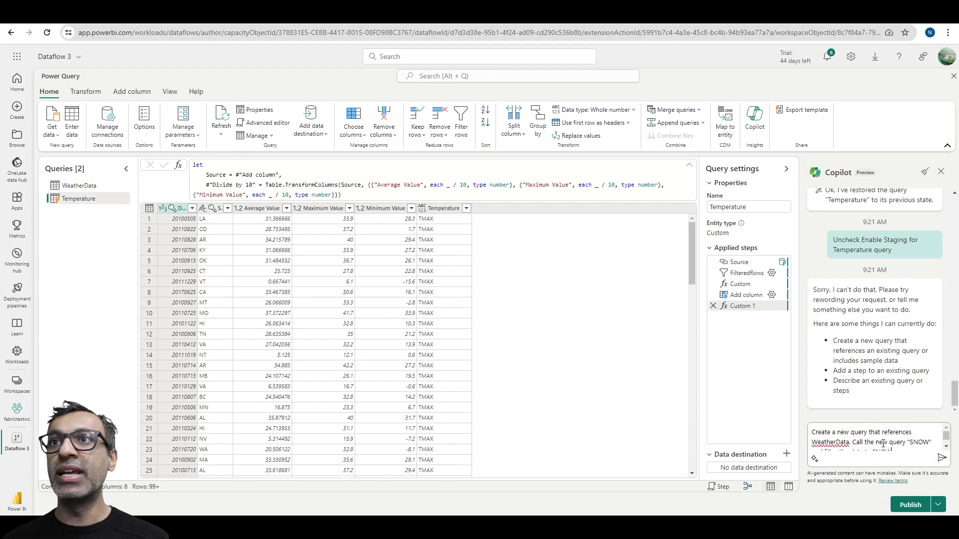
pyautogui.scroll(-1, 882, 442)
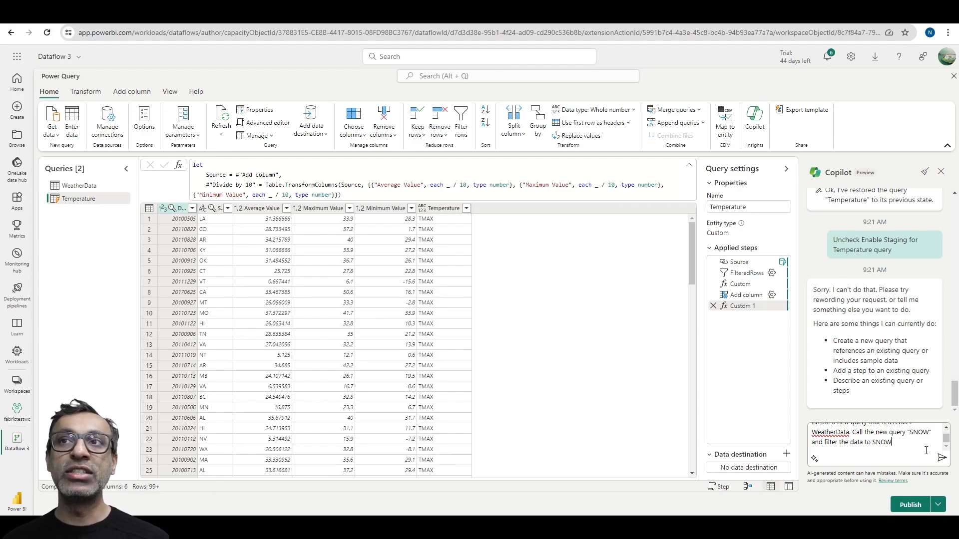
pyautogui.click(941, 458)
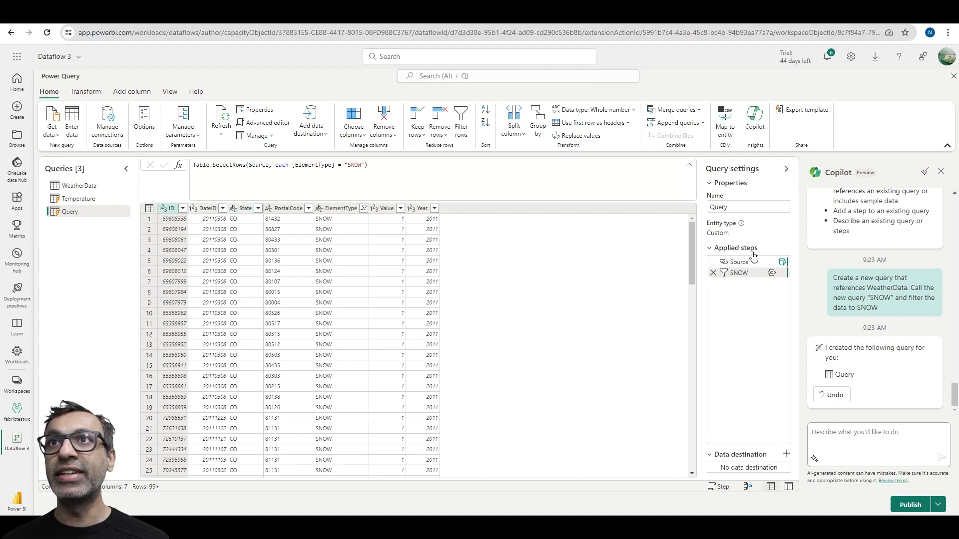
pyautogui.moveTo(740, 279)
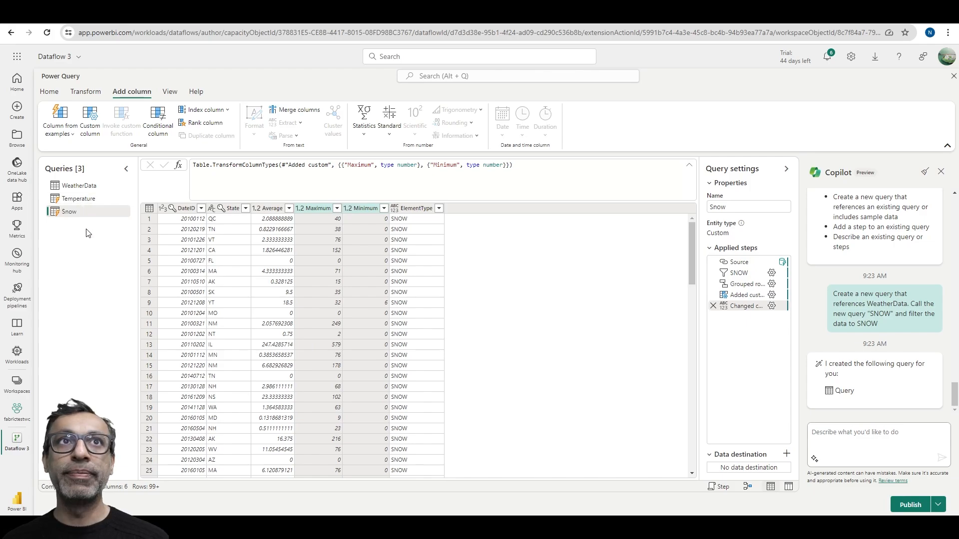
# Ask Copilot to create a new query by appending Temperature and Snow, and undo the query it creates
pyautogui.click(824, 441)
pyautogui.write('Create a new query by appending Temperature and Snow')
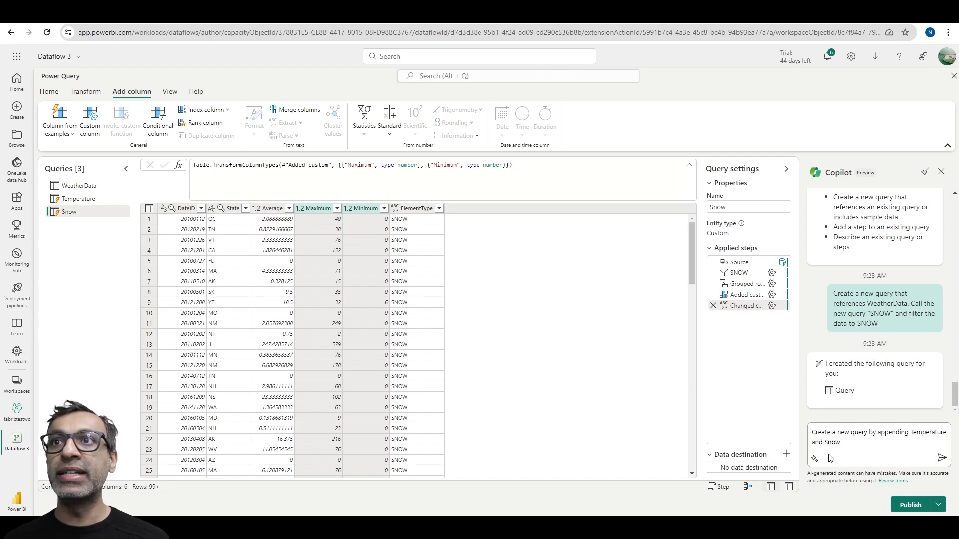
pyautogui.click(941, 458)
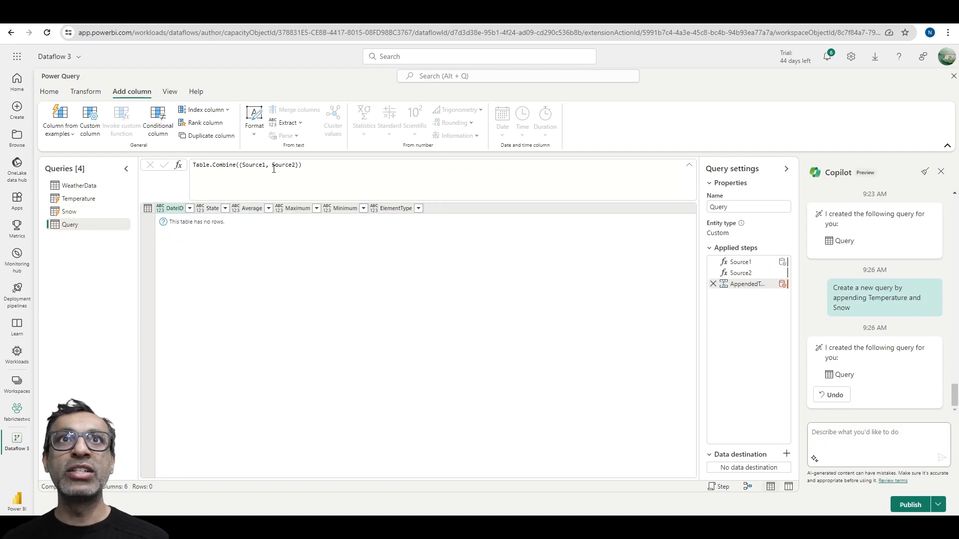
pyautogui.click(833, 395)
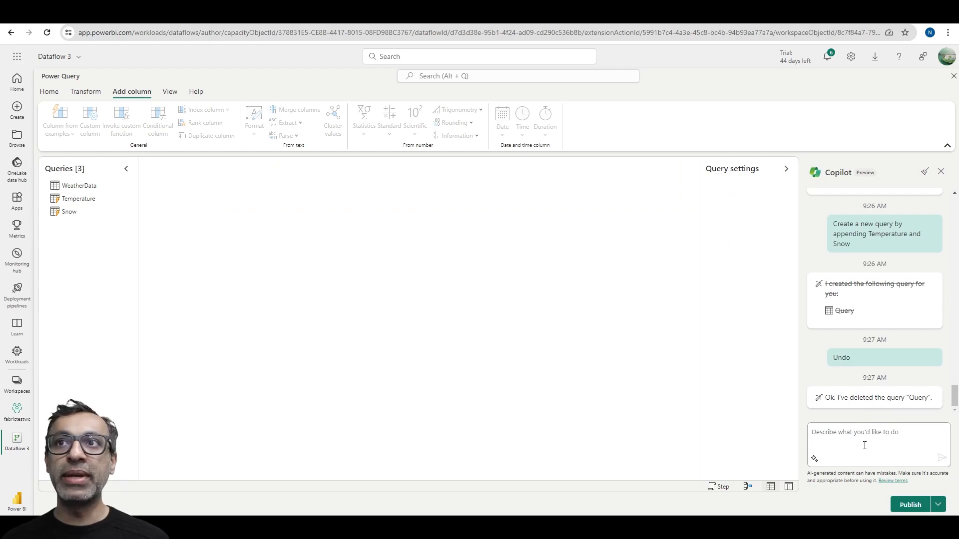
# Try a reworded Copilot request: "Append Temperature and Snow query and create a new query"
pyautogui.write('Append Temperature and Snow query and create a new query')
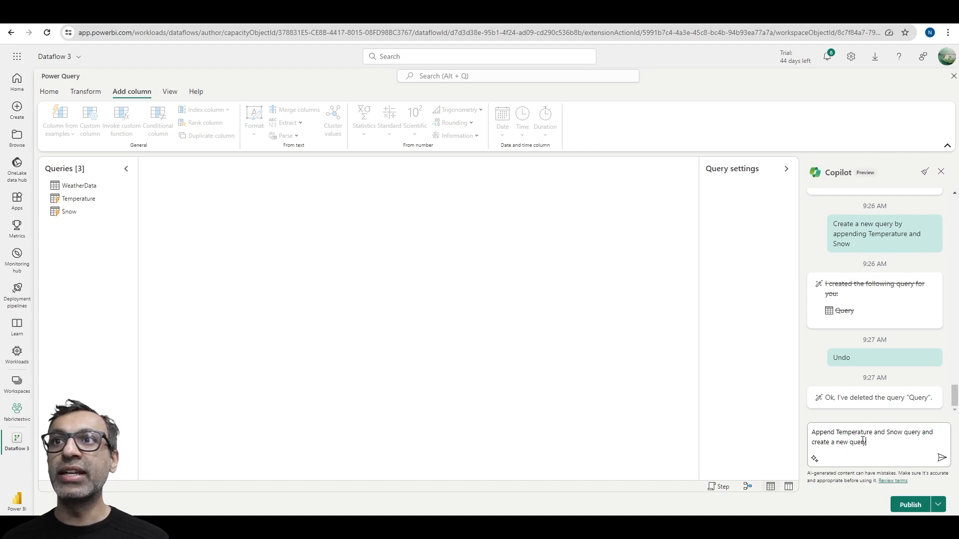
pyautogui.click(942, 458)
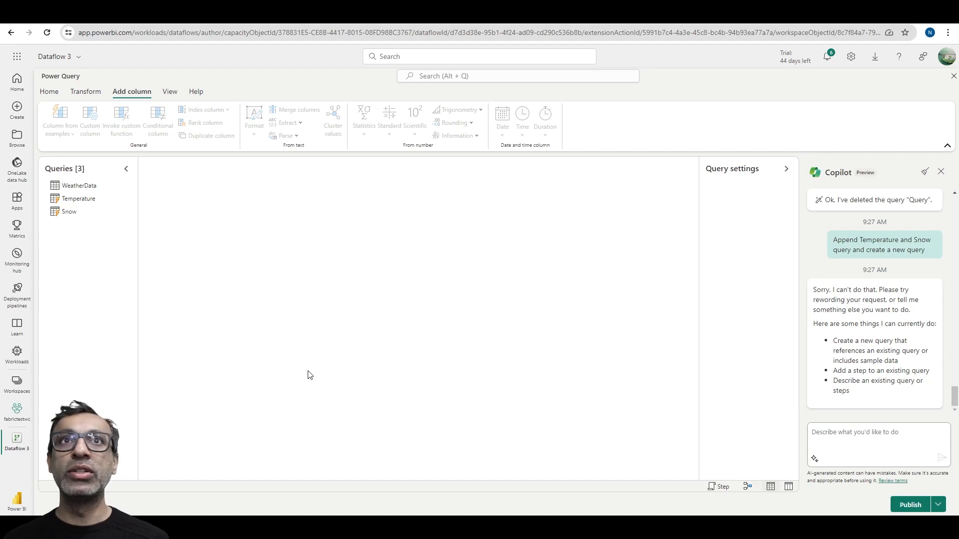
# Ask Copilot to unpivot the columns Average, Maximum and Minimum in the Snow query
pyautogui.click(77, 216)
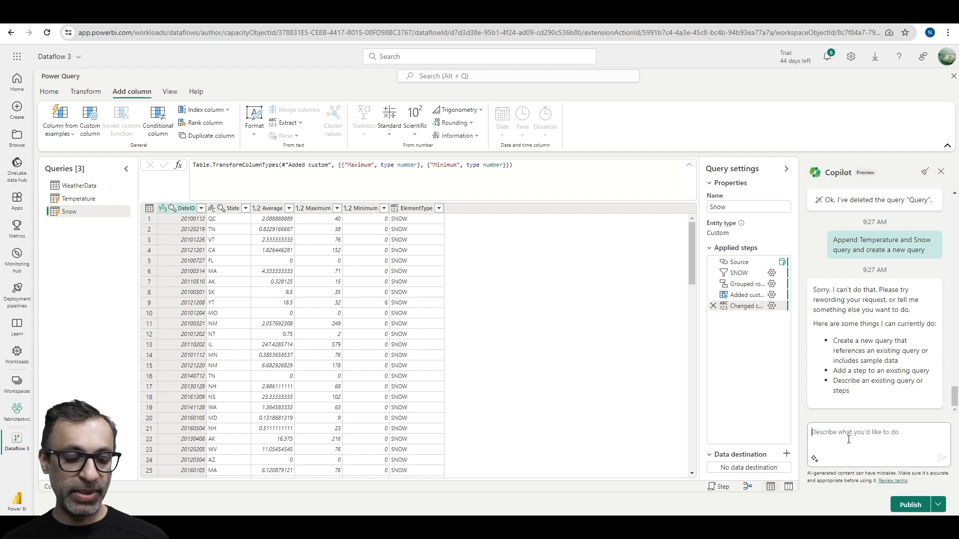
pyautogui.write('Unpivot columns Average, Maximum and Minimum')
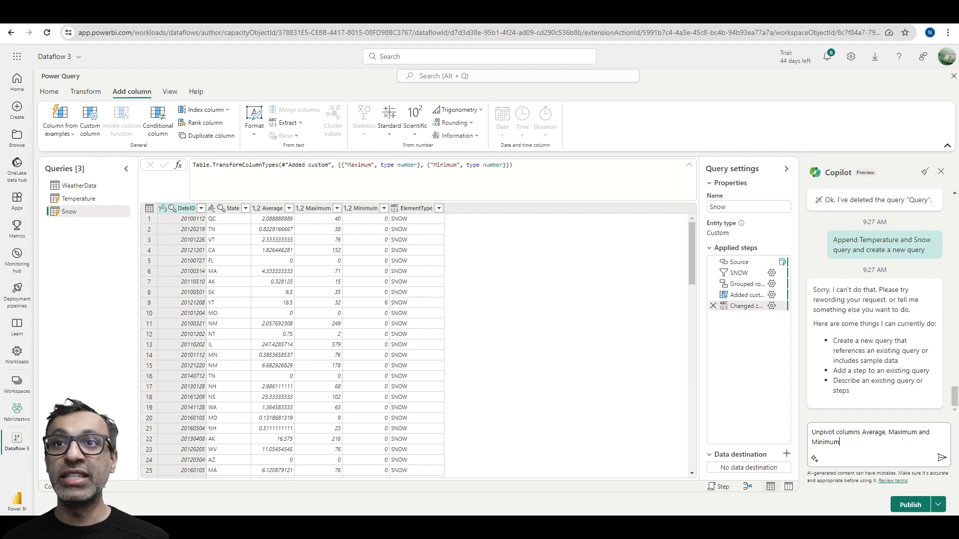
pyautogui.press('Return')
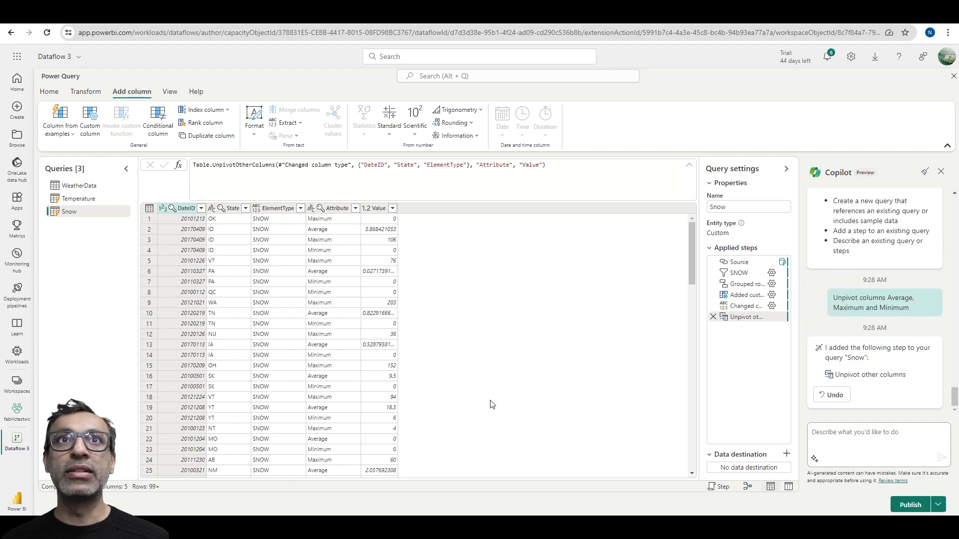